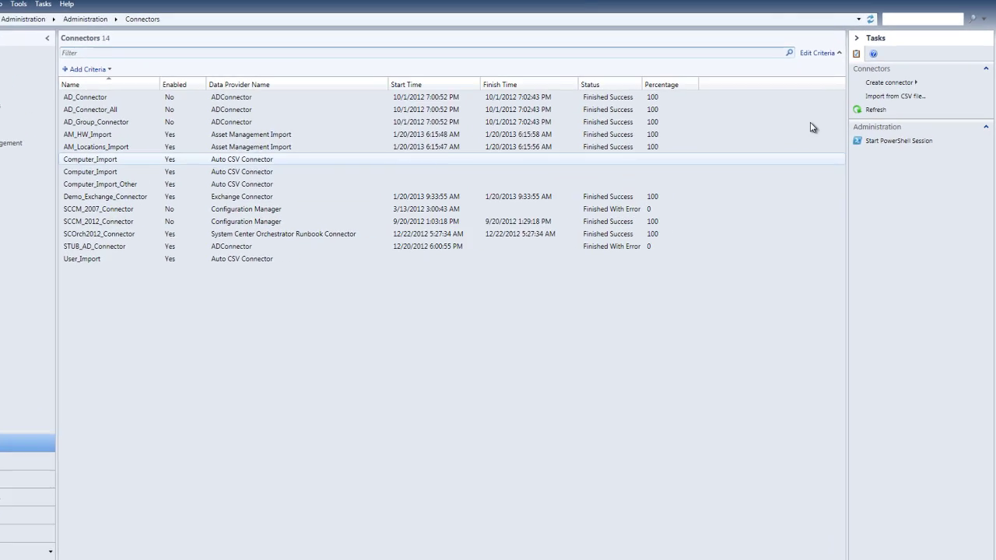
# Start a CSV instance import and choose ComputerFormatFile.xml as the format file.
pyautogui.click(843, 58)
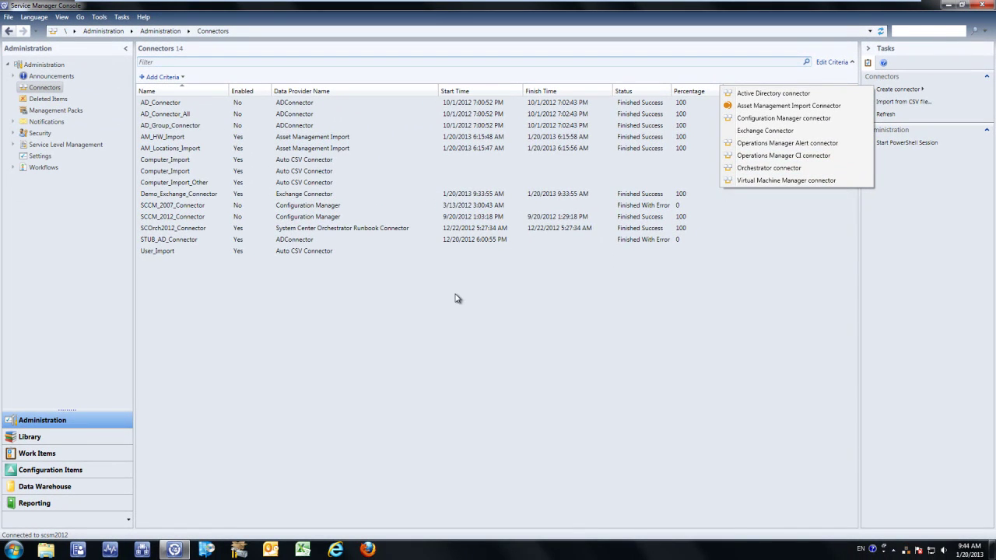
pyautogui.click(457, 298)
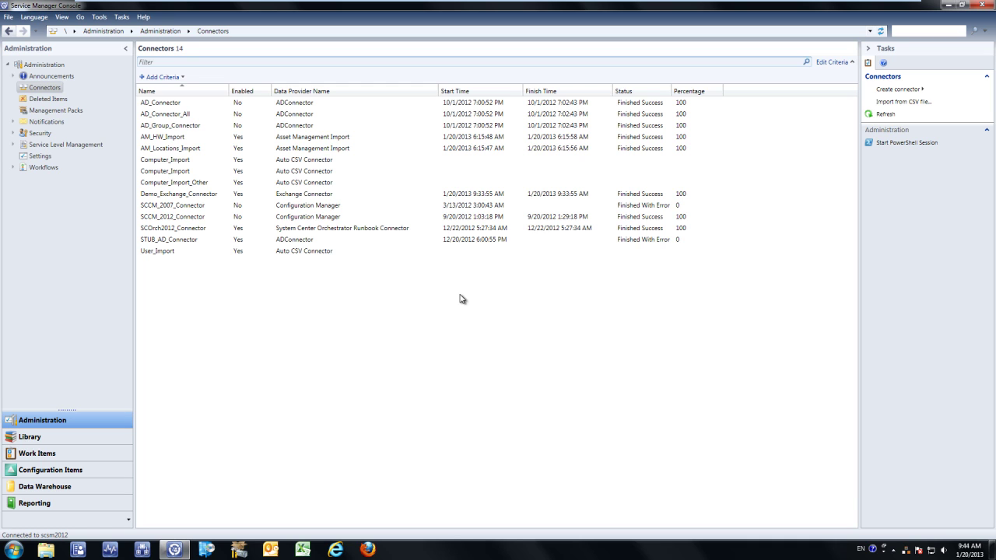
pyautogui.click(888, 105)
pyautogui.moveTo(297, 98); pyautogui.dragTo(538, 163)
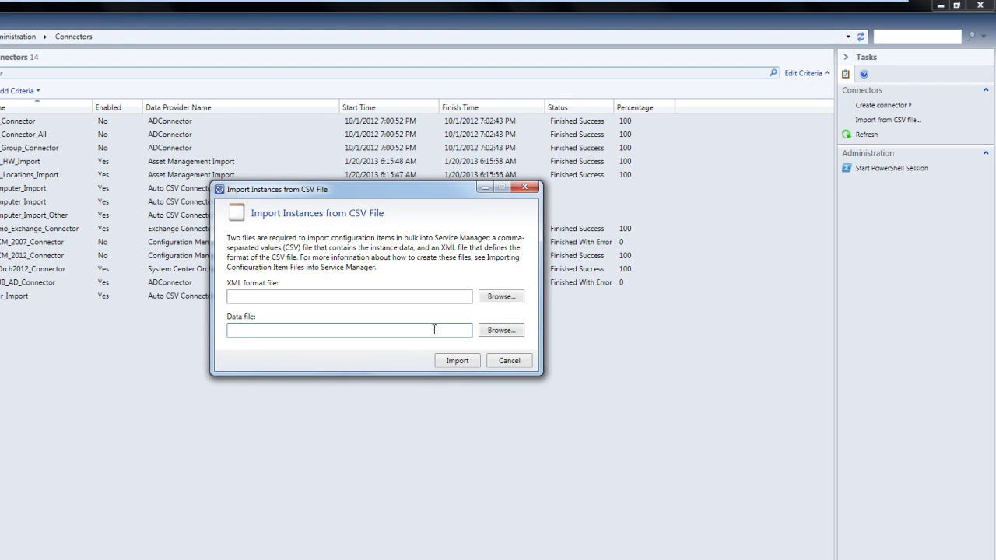
pyautogui.click(512, 299)
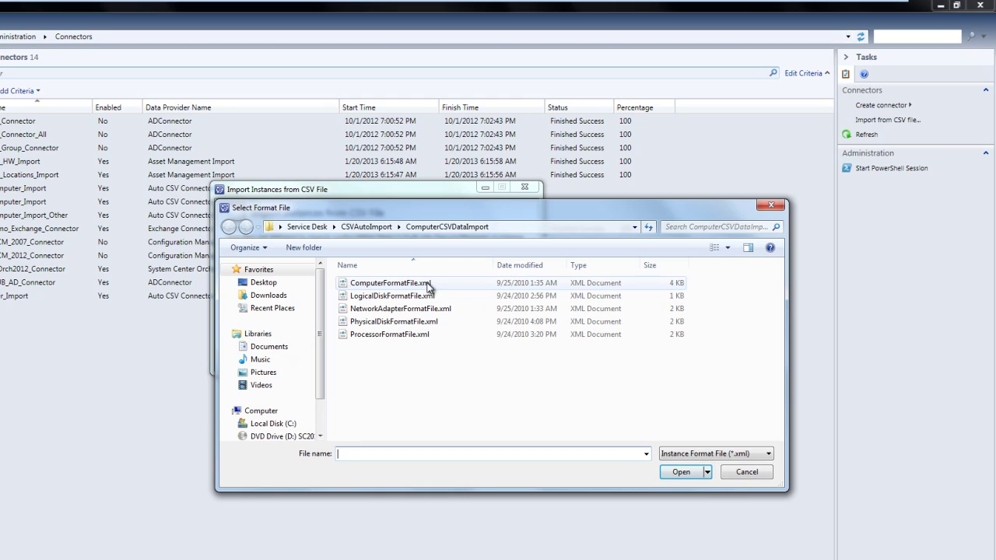
pyautogui.click(424, 285)
pyautogui.doubleClick(424, 284)
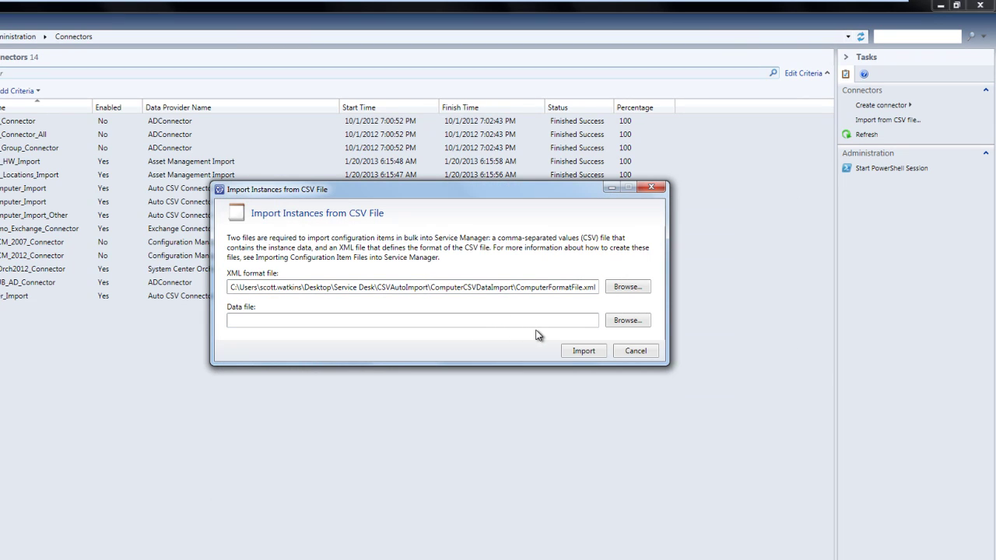
# Use ComputerData-Test1.csv as the data file and run the import.
pyautogui.click(626, 321)
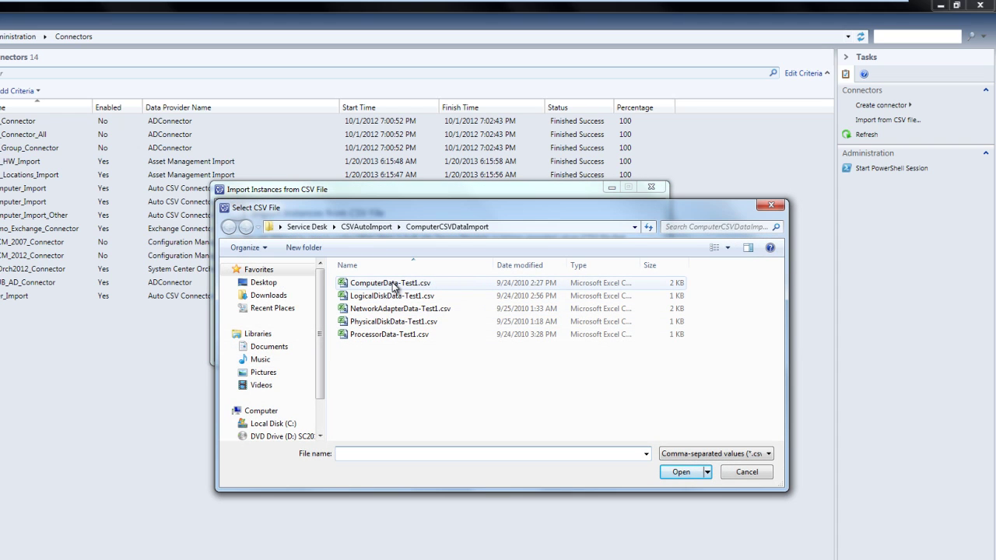
pyautogui.doubleClick(399, 285)
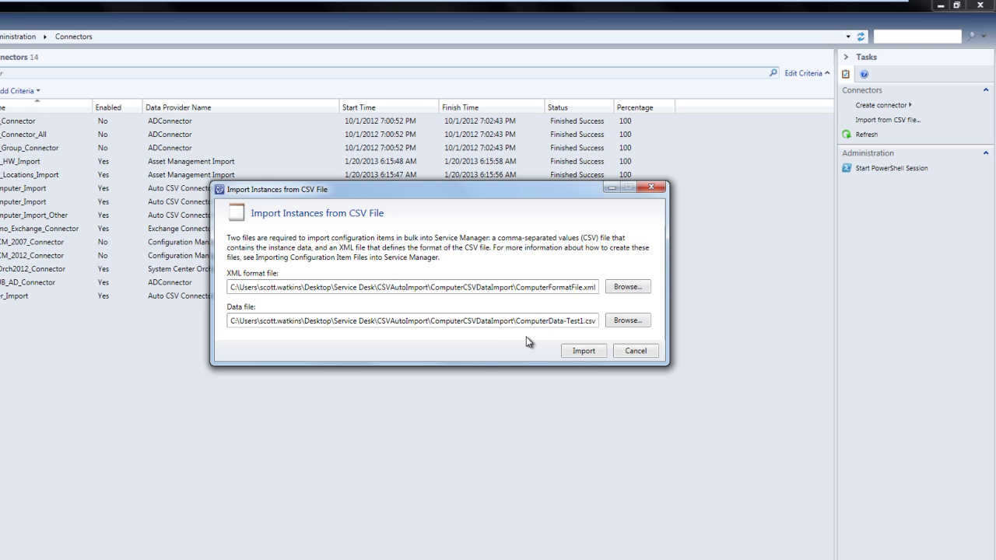
pyautogui.click(583, 351)
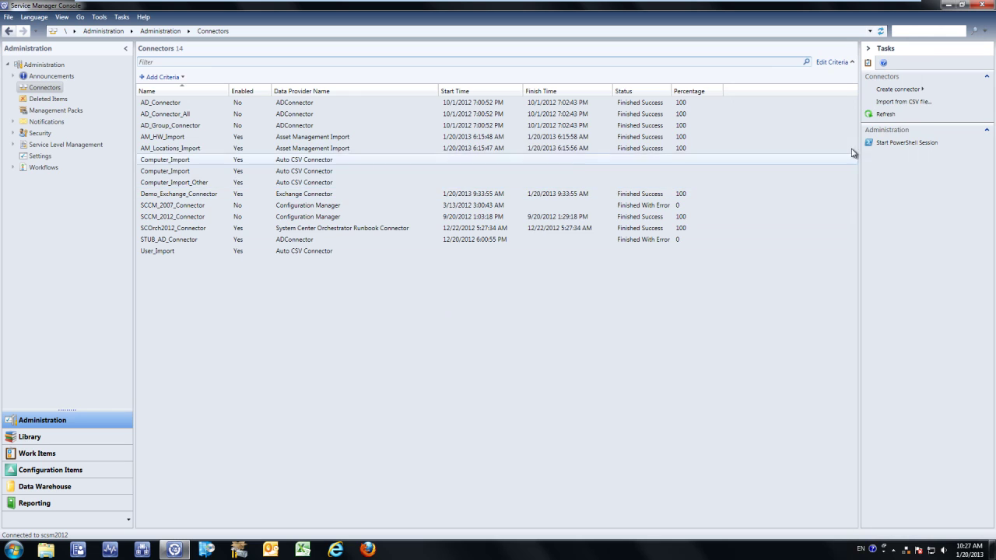
# Once the 2-item import reaches 100%, bring up the Create connector menu.
pyautogui.click(909, 91)
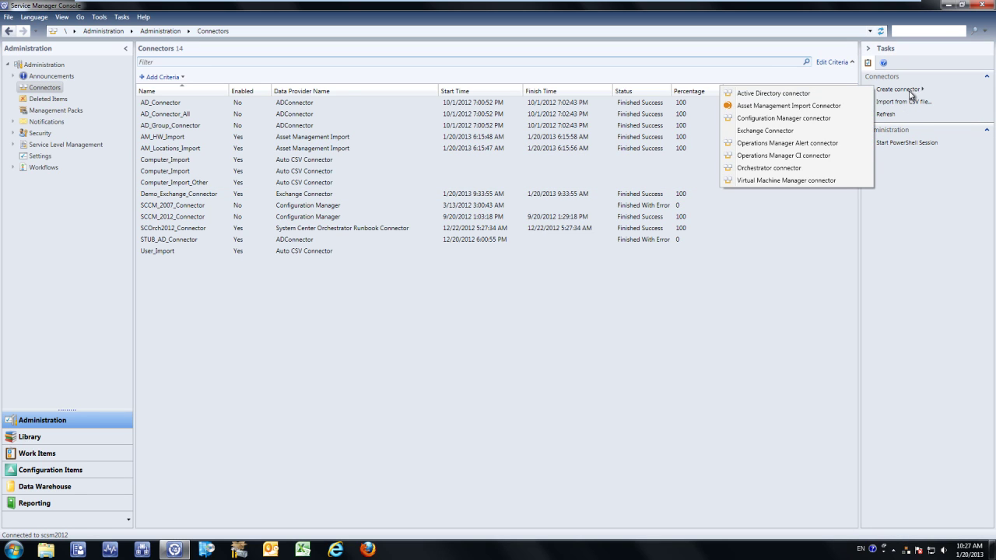
# Choose Asset Management Import Connector from the Create connector menu.
pyautogui.click(868, 108)
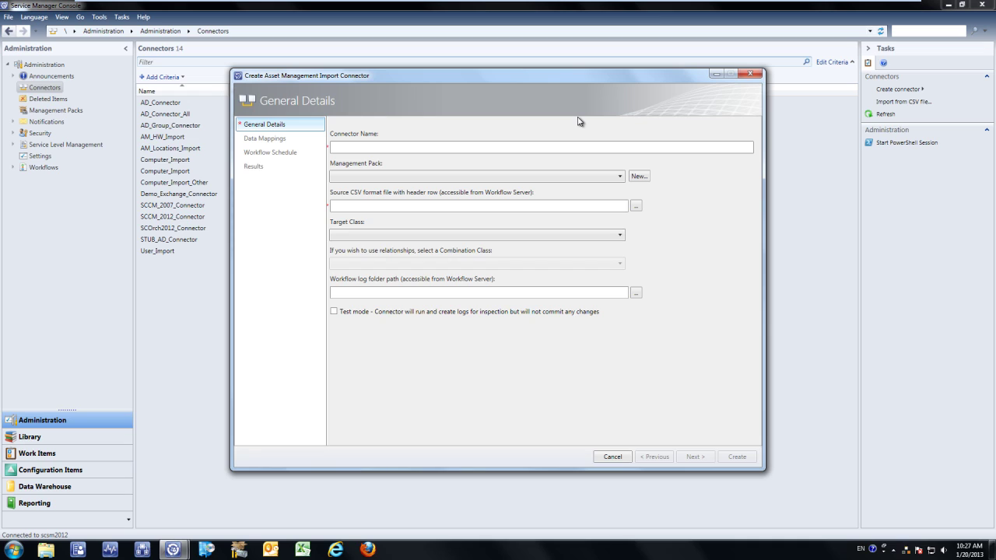
# Name the connector Location_Import and store it in the Cireson - Asset Management pack.
pyautogui.click(552, 146)
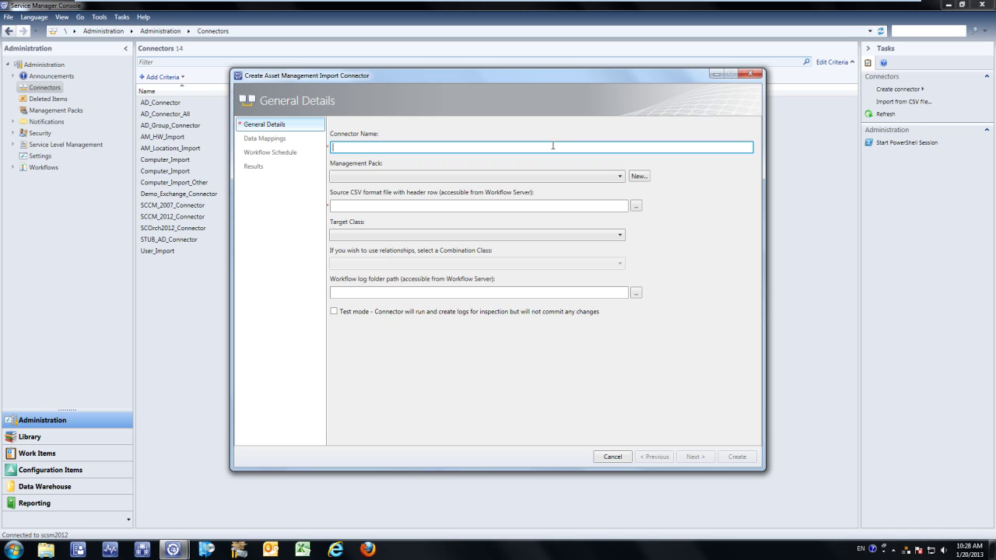
pyautogui.write('Location_Import')
pyautogui.click(559, 176)
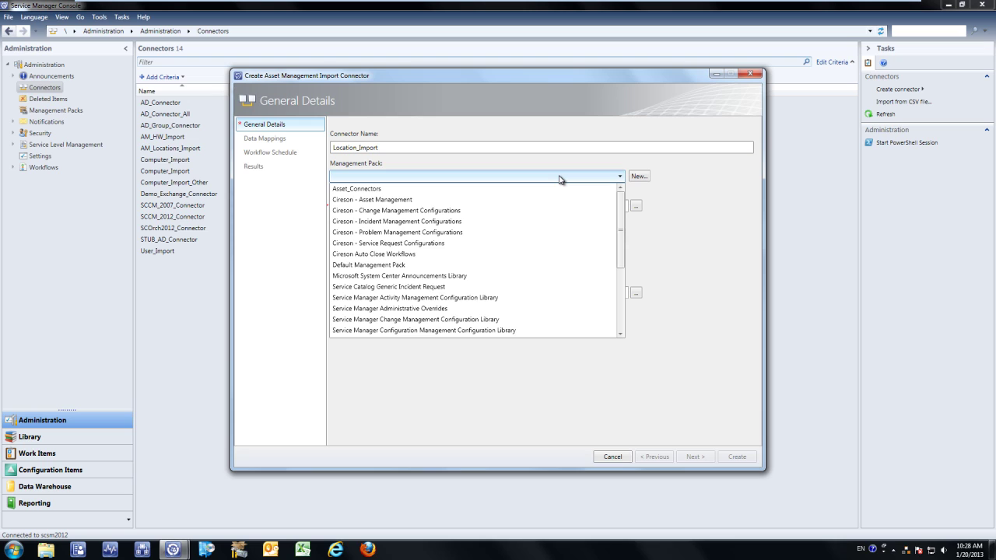
pyautogui.click(562, 199)
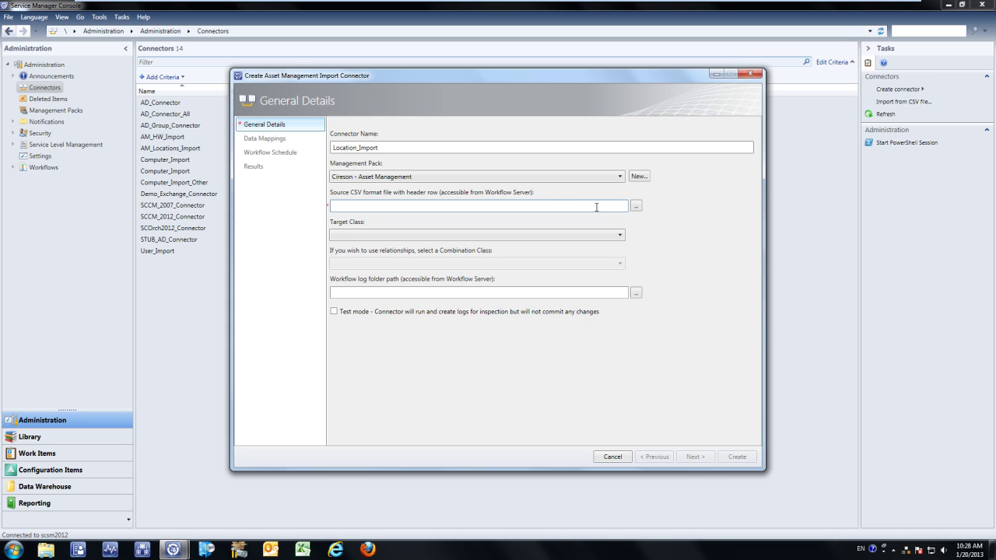
# Set the source file to \\scsm2012\AM Import\Locations.csv.
pyautogui.click(636, 207)
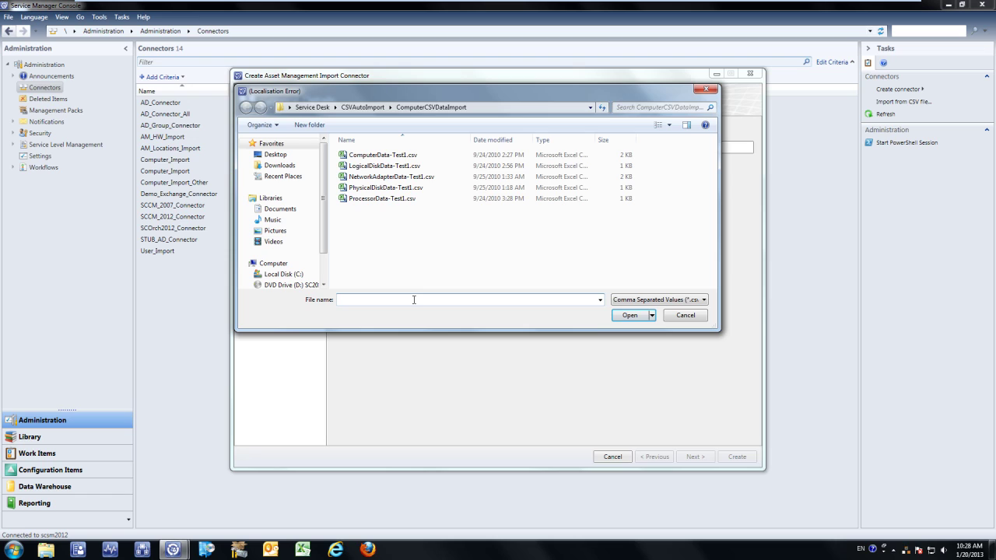
pyautogui.write('\\scsm2012\\AM')
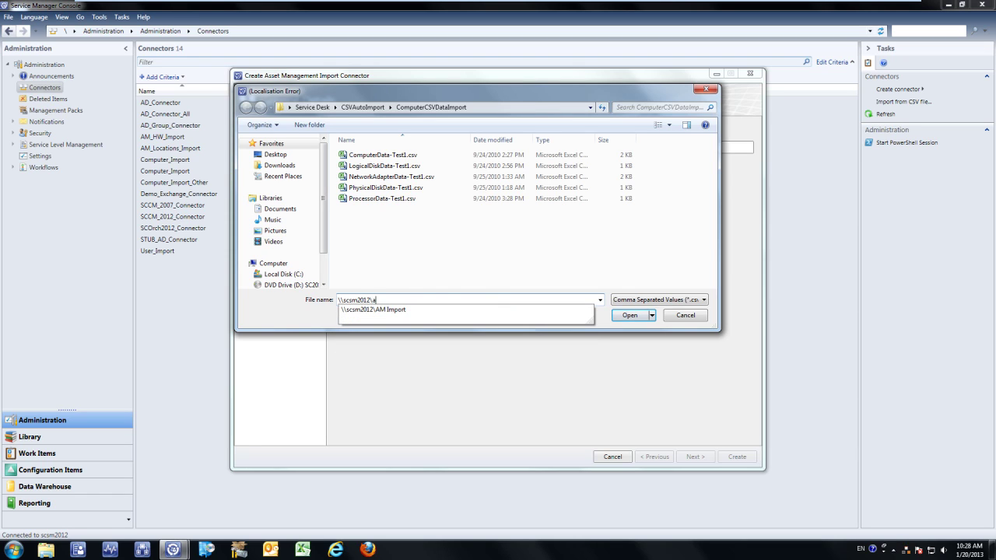
pyautogui.press('Down')
pyautogui.press('Return')
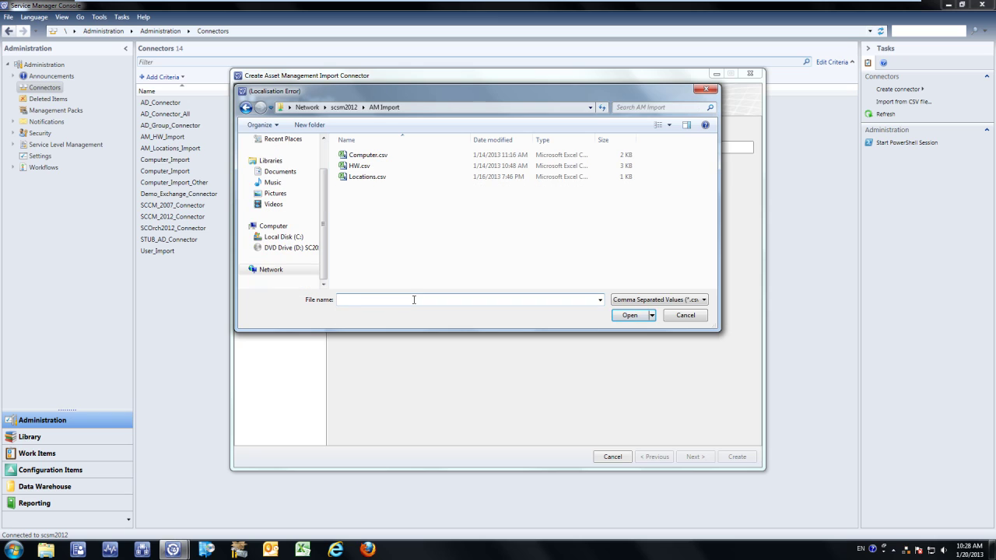
pyautogui.doubleClick(381, 180)
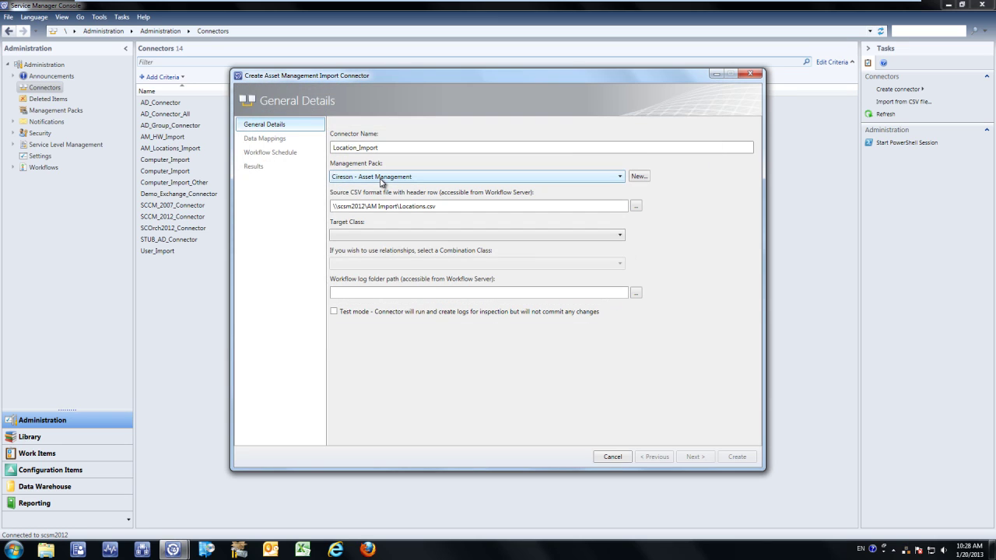
pyautogui.click(404, 236)
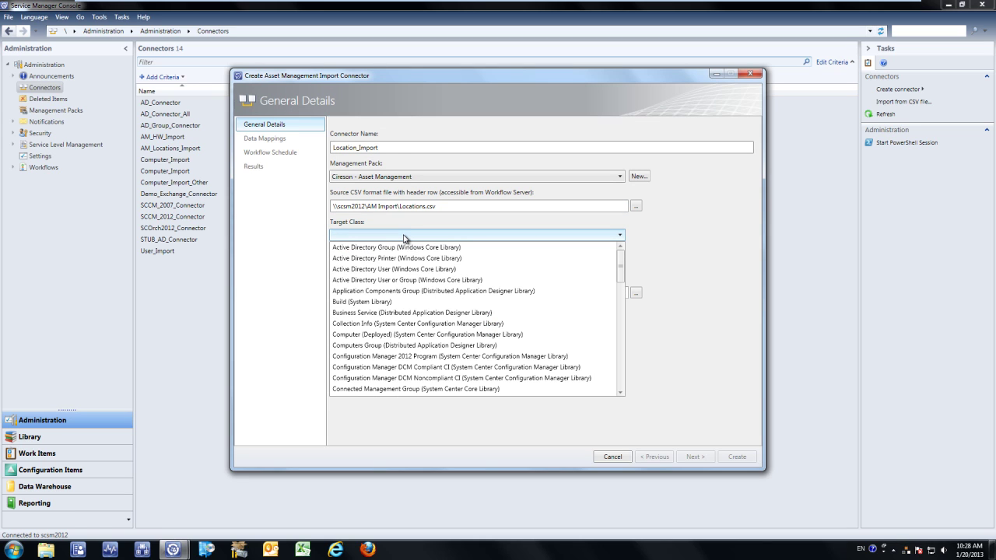
# Target class Location (Cireson Asset Management) with combination class Cireson Location (Full).
pyautogui.write('Loc')
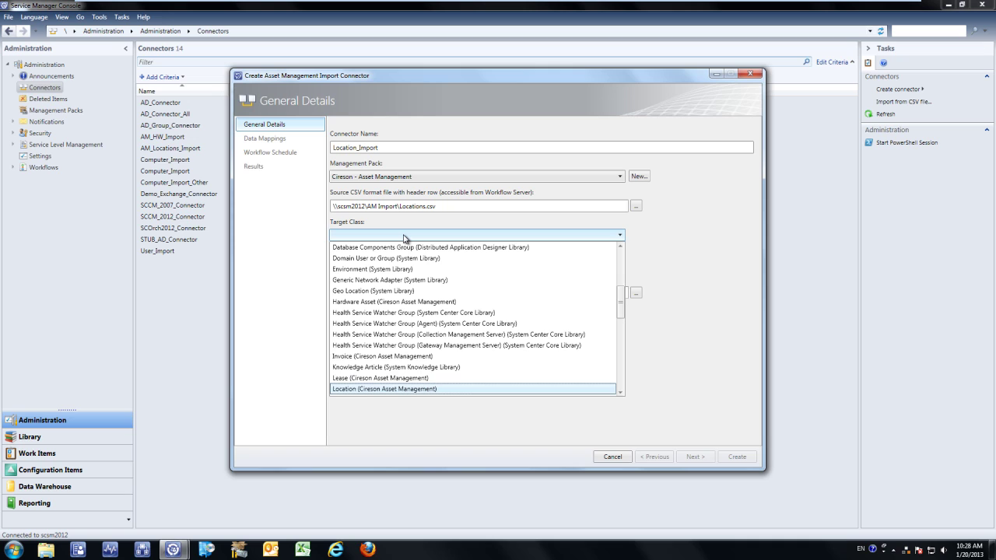
pyautogui.click(391, 389)
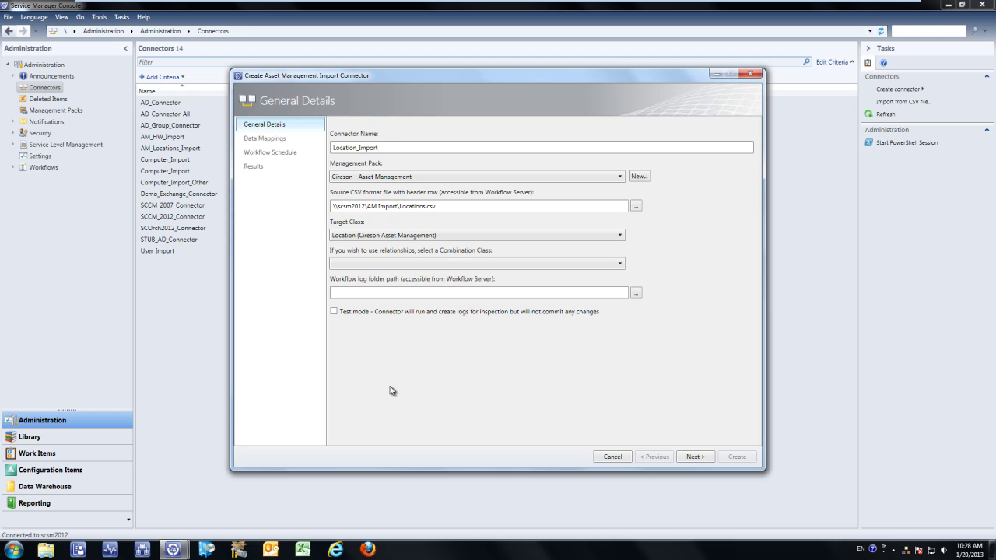
pyautogui.click(419, 266)
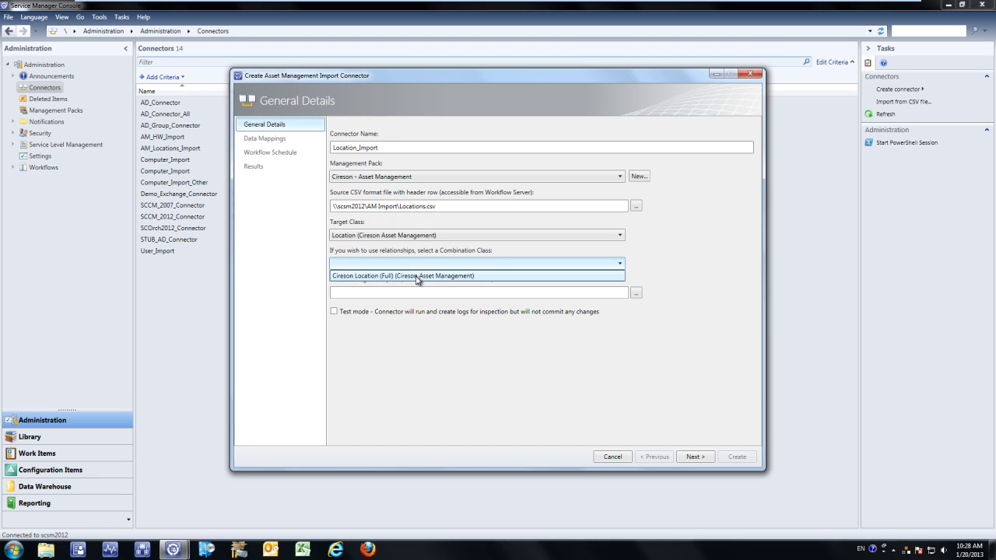
pyautogui.click(418, 276)
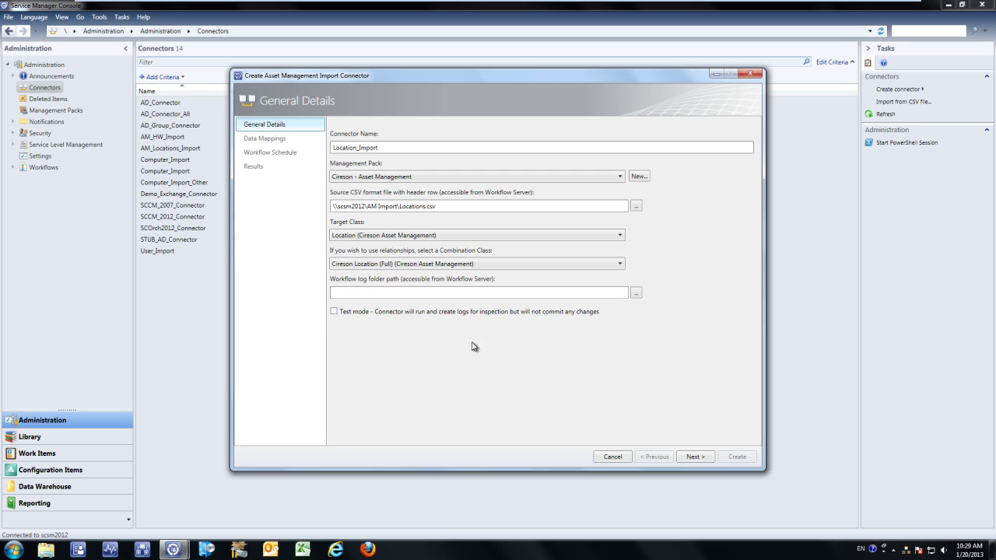
# Map Display Name and Location Name to Location Name, address lines to Address #1 and #2.
pyautogui.click(683, 456)
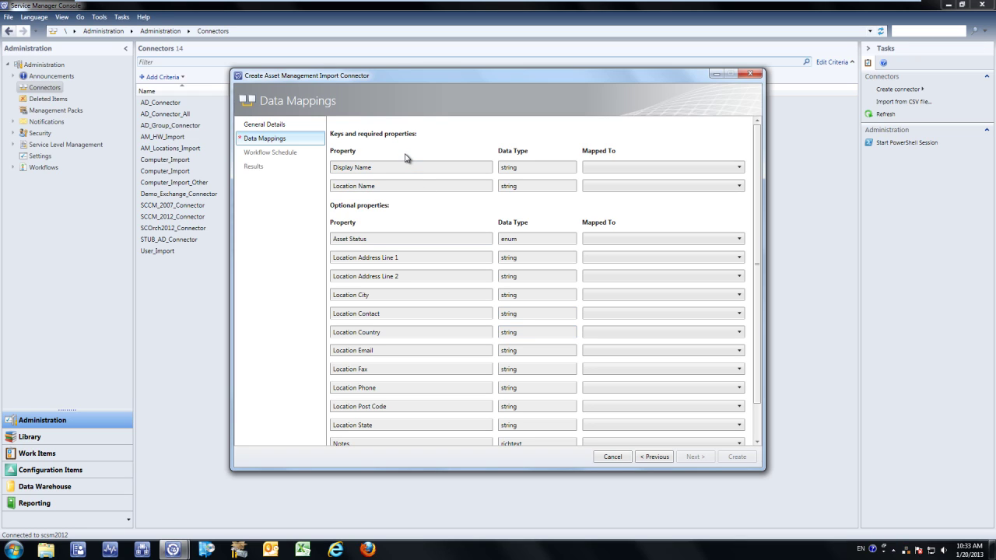
pyautogui.click(635, 168)
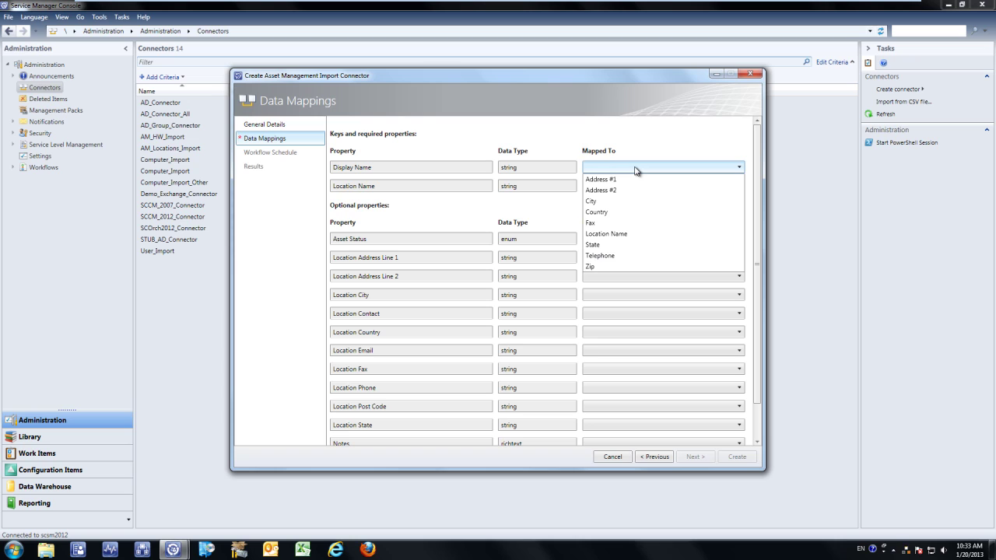
pyautogui.click(623, 233)
pyautogui.click(625, 186)
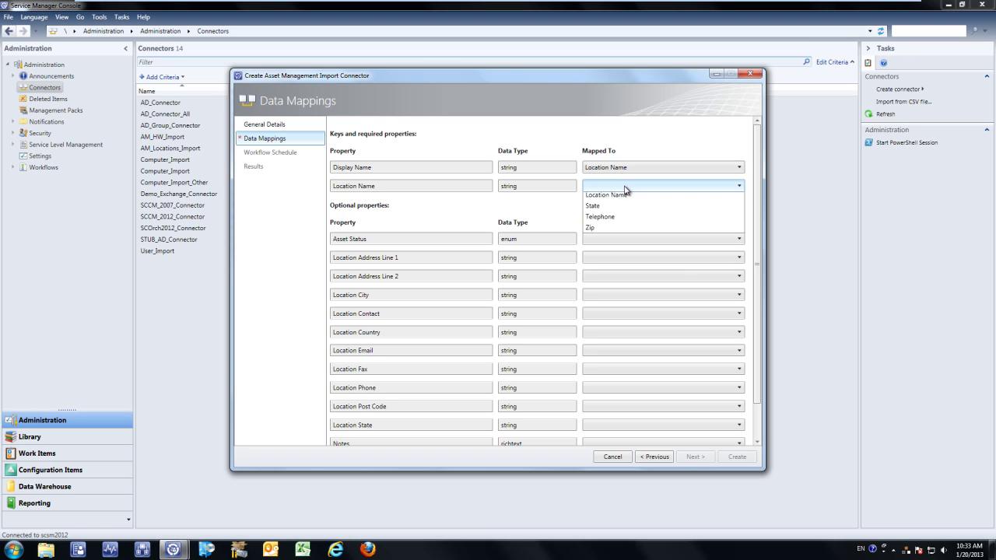
pyautogui.click(611, 253)
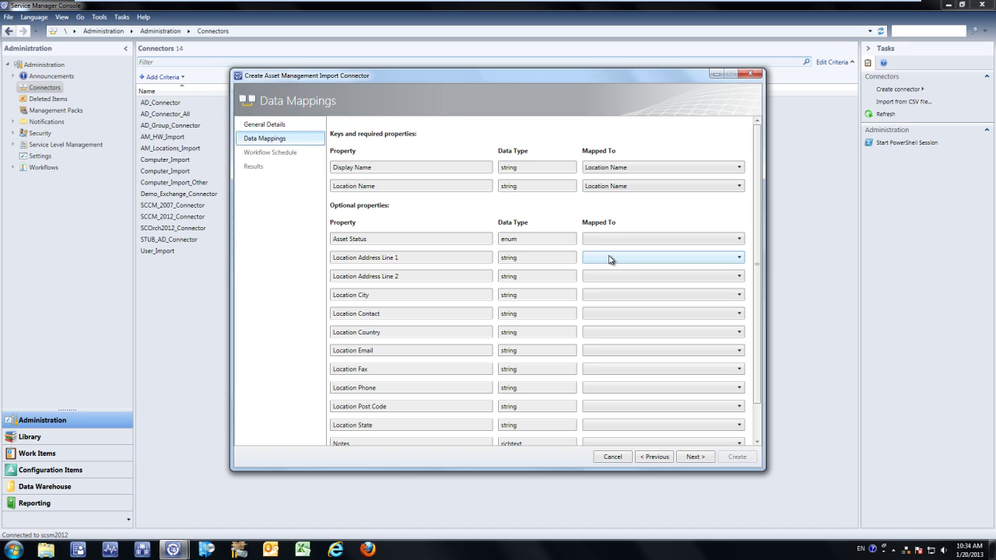
pyautogui.click(611, 259)
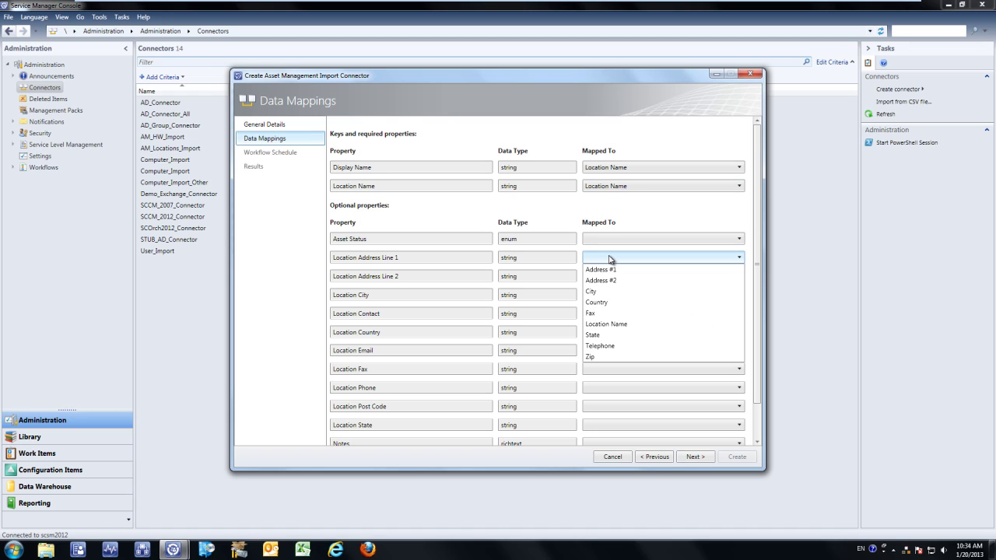
pyautogui.click(611, 269)
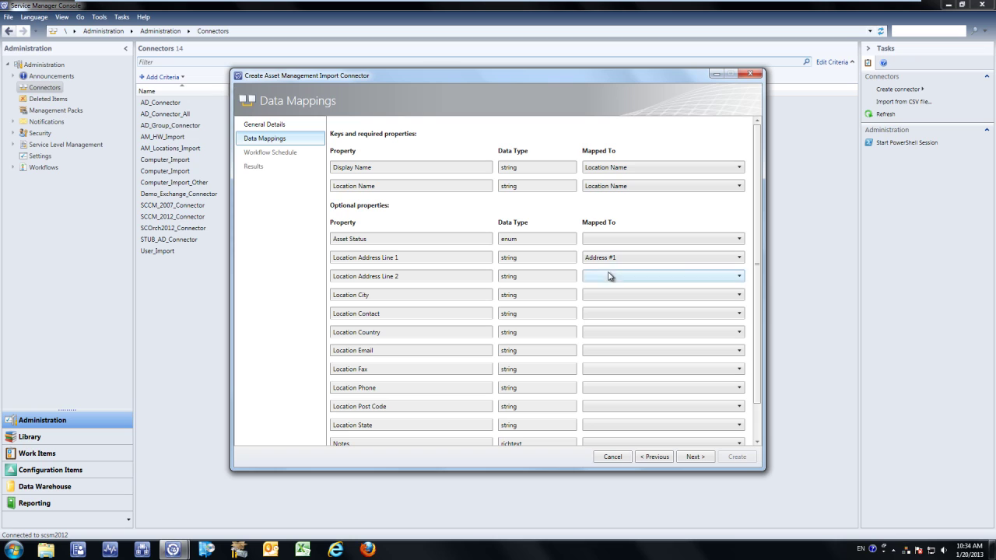
pyautogui.click(611, 278)
pyautogui.click(605, 296)
# Map City, Country, Phone, Post Code and State to City, Country, Telephone, Zip and State.
pyautogui.click(632, 300)
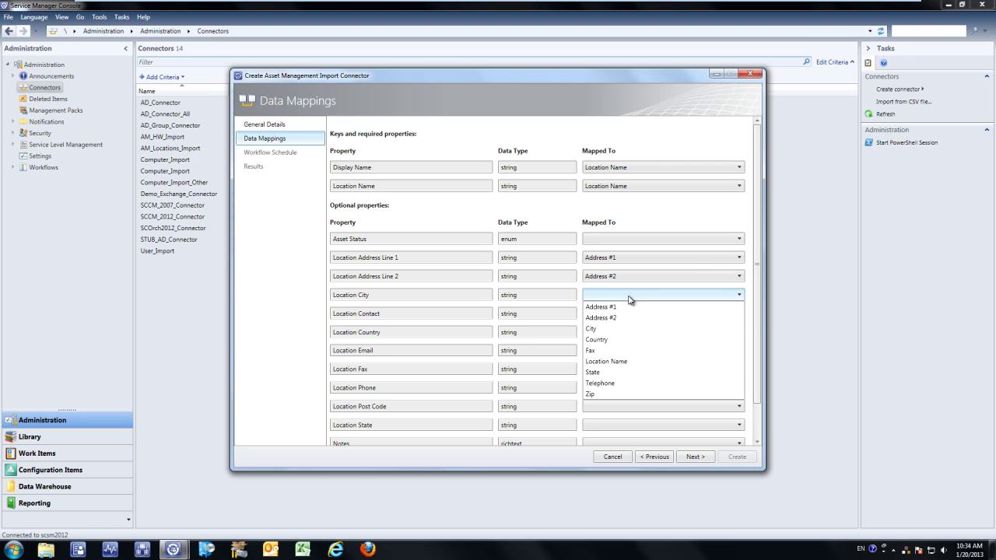
pyautogui.click(607, 328)
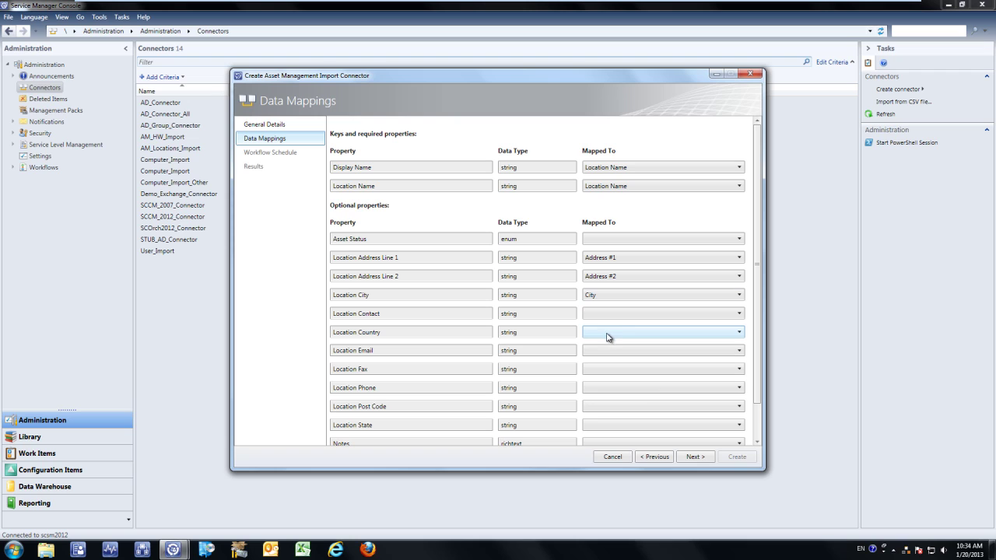
pyautogui.click(608, 335)
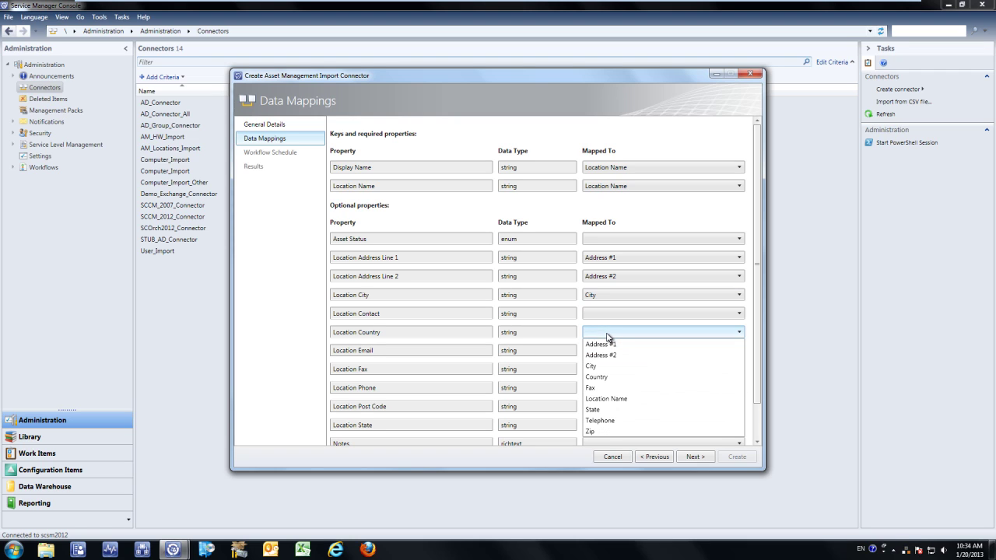
pyautogui.click(604, 379)
pyautogui.click(602, 389)
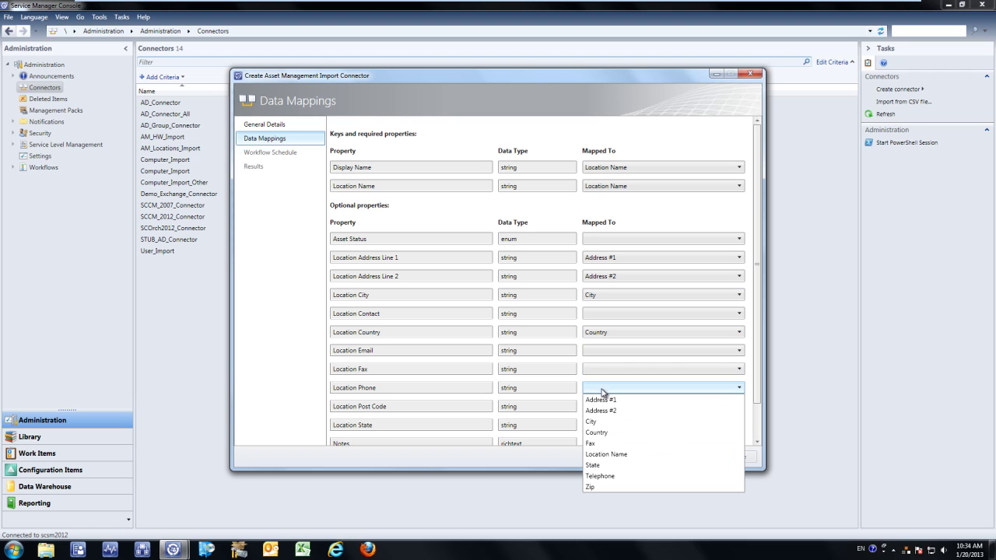
pyautogui.click(602, 477)
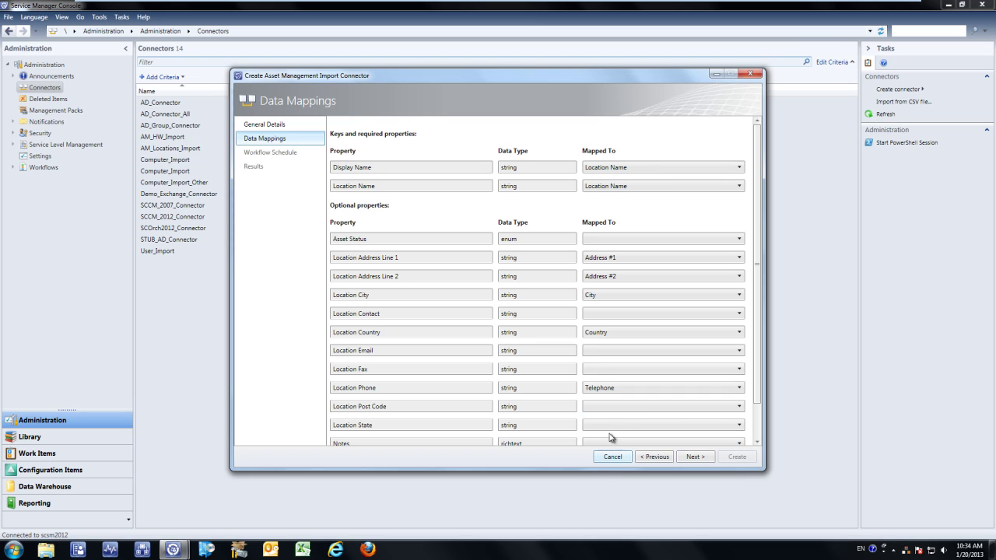
pyautogui.click(612, 407)
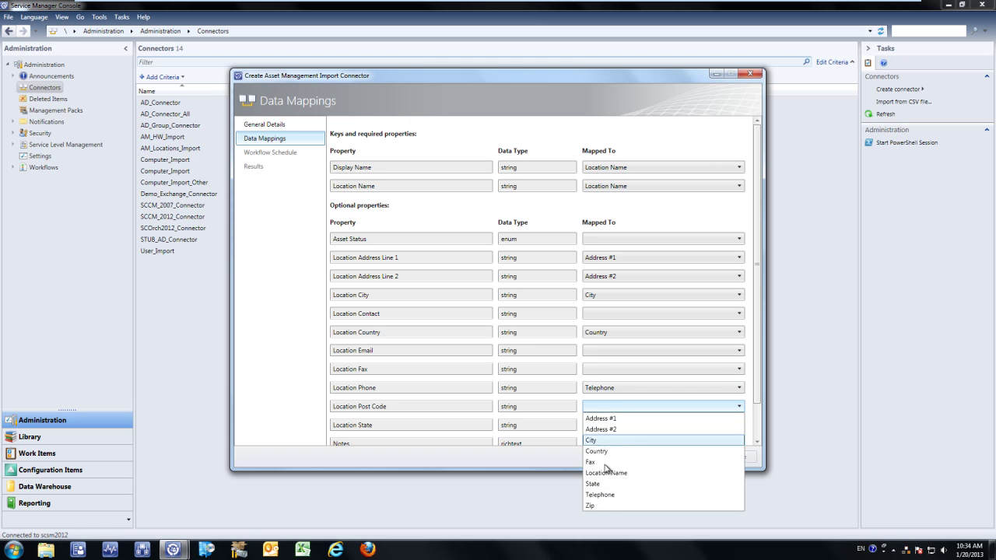
pyautogui.click(600, 506)
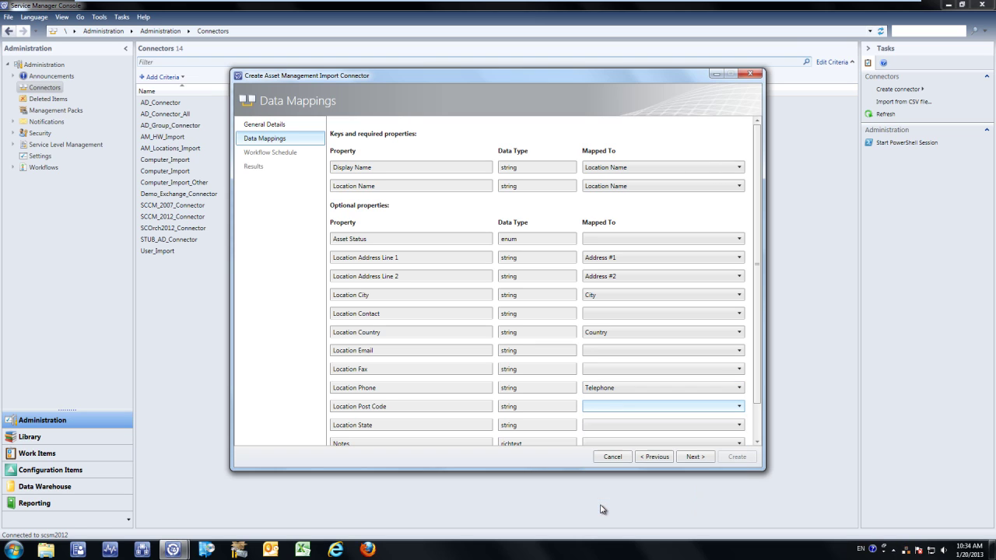
pyautogui.click(601, 425)
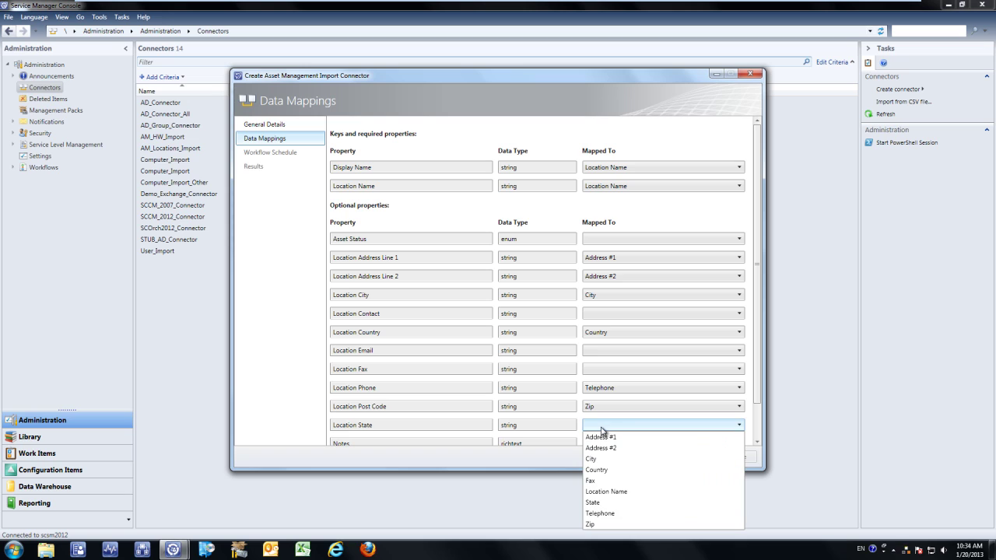
pyautogui.click(601, 503)
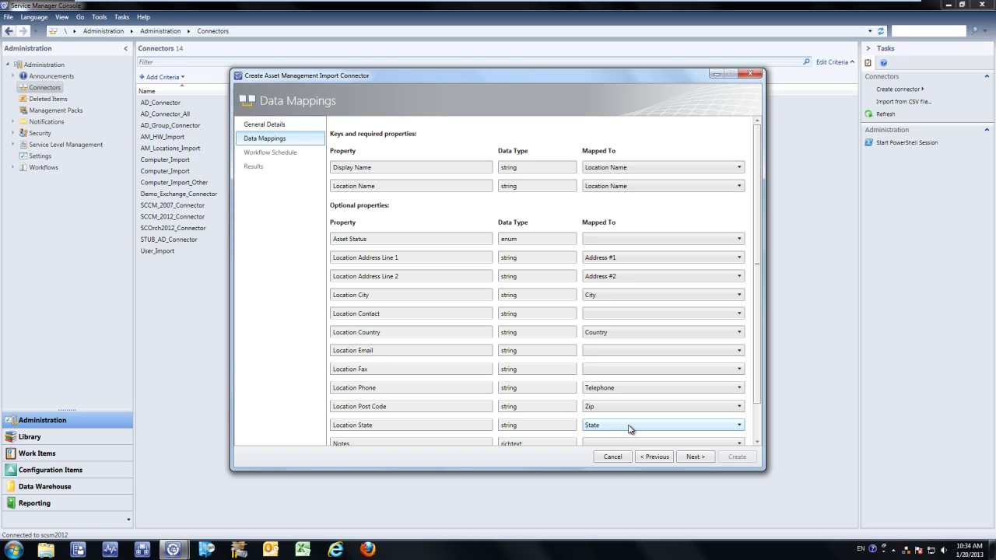
# Set a daily schedule at 02:00 AM for Monday through Friday.
pyautogui.click(694, 459)
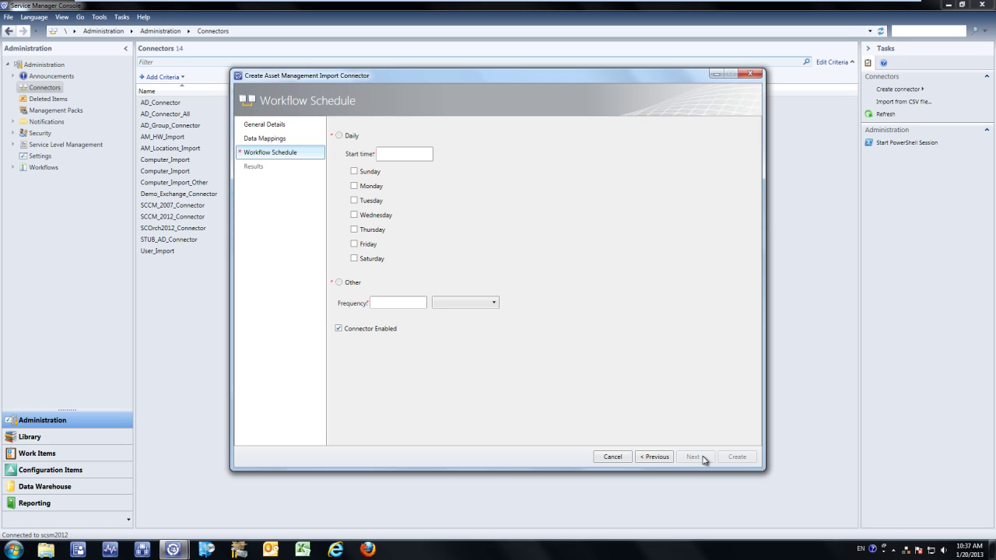
pyautogui.click(340, 137)
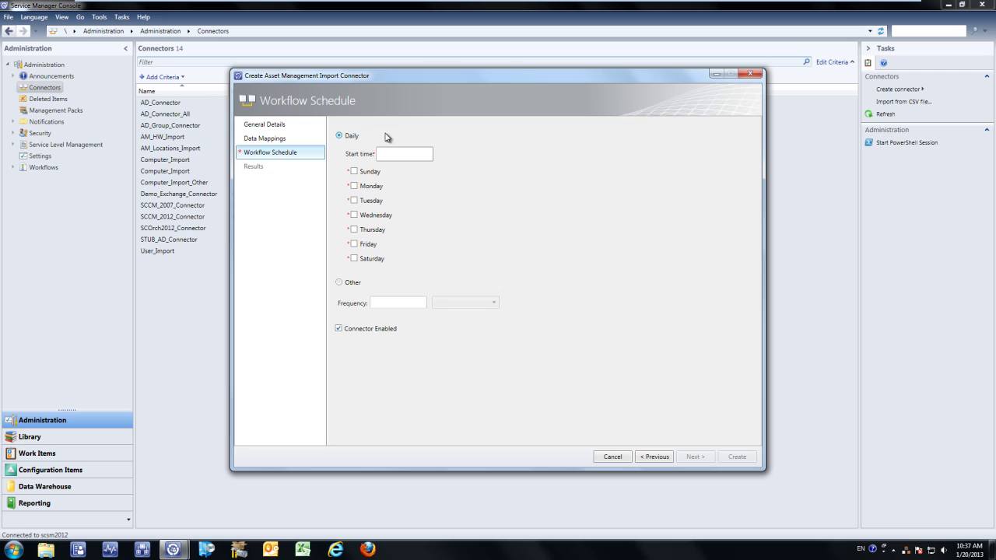
pyautogui.click(384, 153)
pyautogui.write('02:00 AM')
pyautogui.click(354, 186)
pyautogui.click(354, 201)
pyautogui.click(354, 215)
pyautogui.click(354, 229)
pyautogui.click(354, 245)
# Switch to a recurring schedule running every 2 Hours.
pyautogui.click(340, 283)
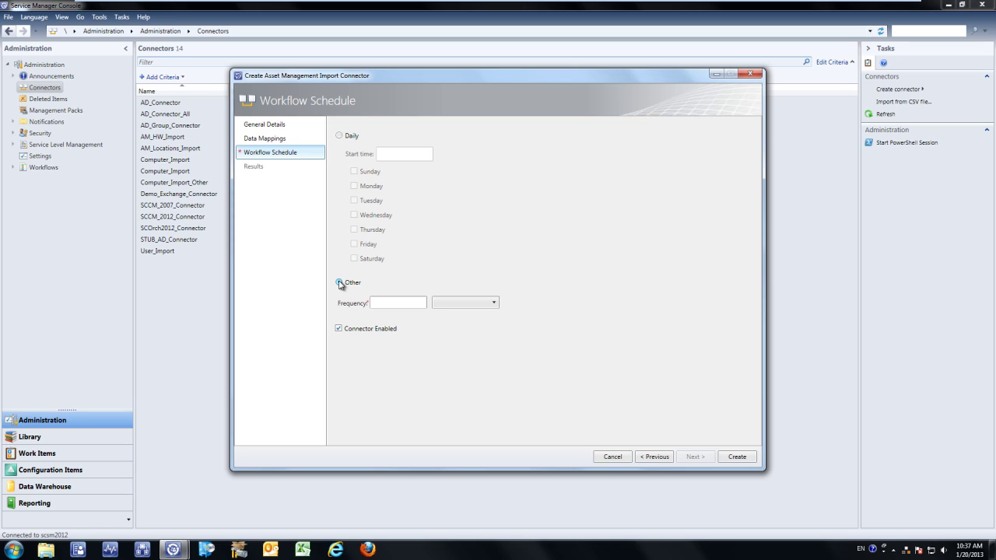
pyautogui.click(381, 302)
pyautogui.write('2')
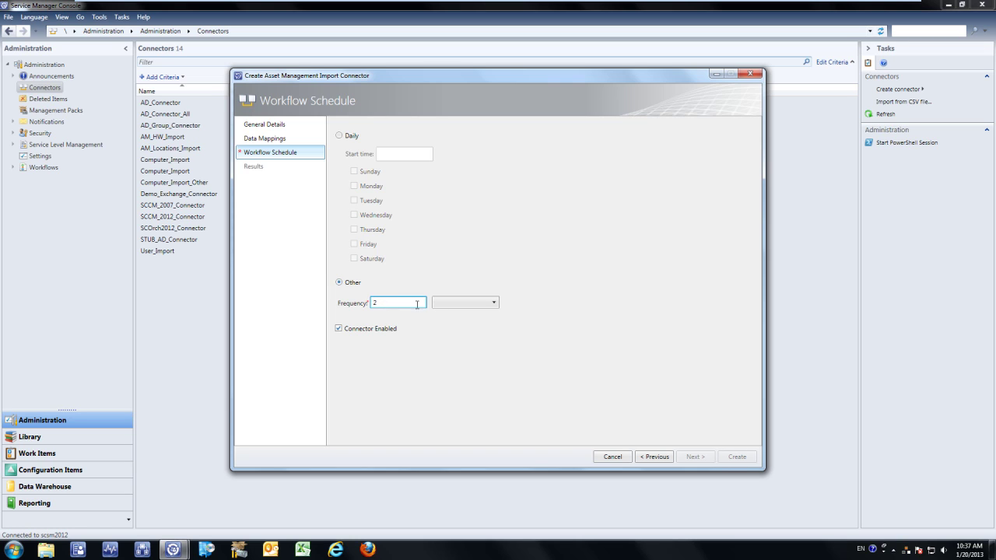
pyautogui.click(451, 306)
pyautogui.click(446, 314)
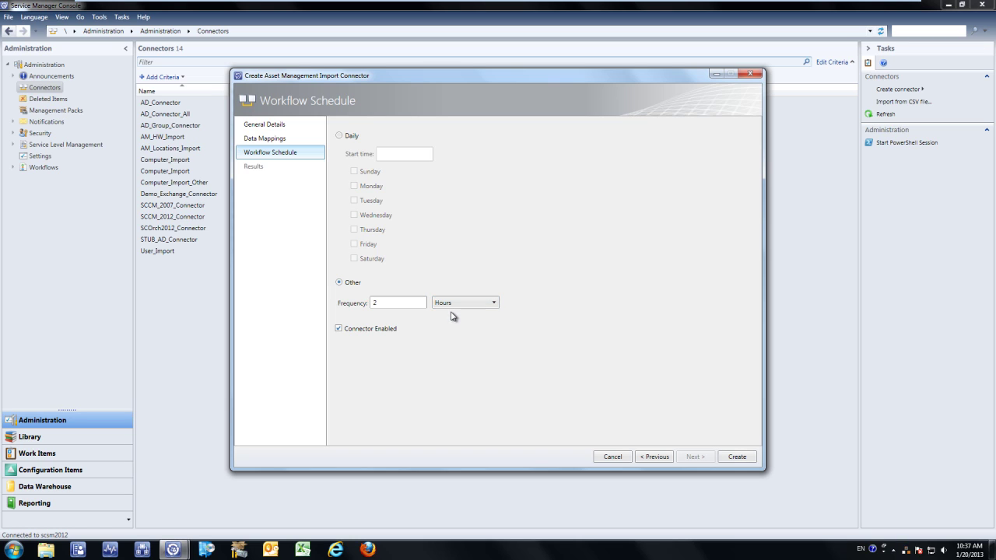